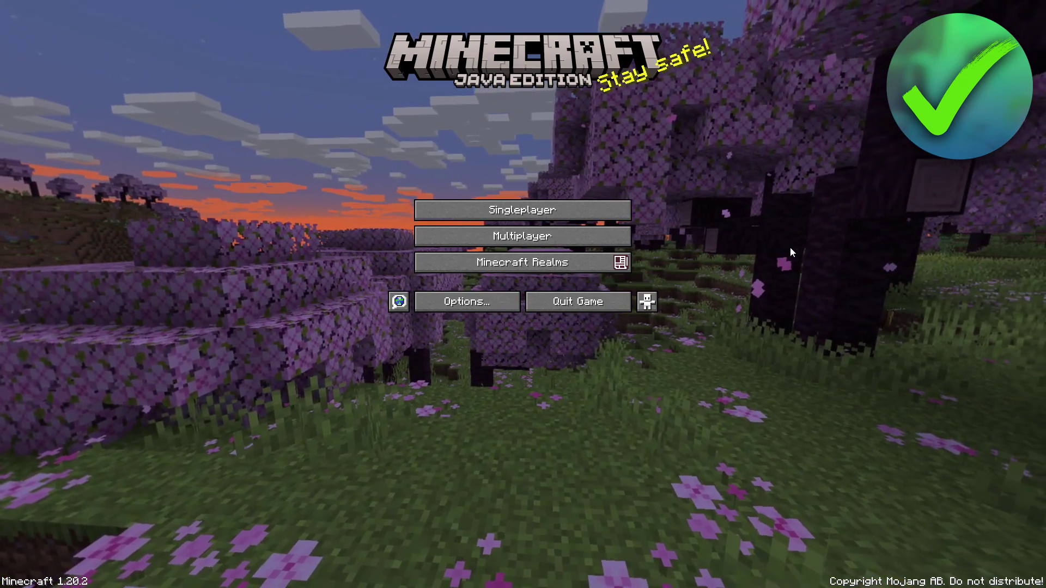
- Open Chat Settings from the title screen's Options menu, showing Narrator set to OFF
left_click(469, 304)
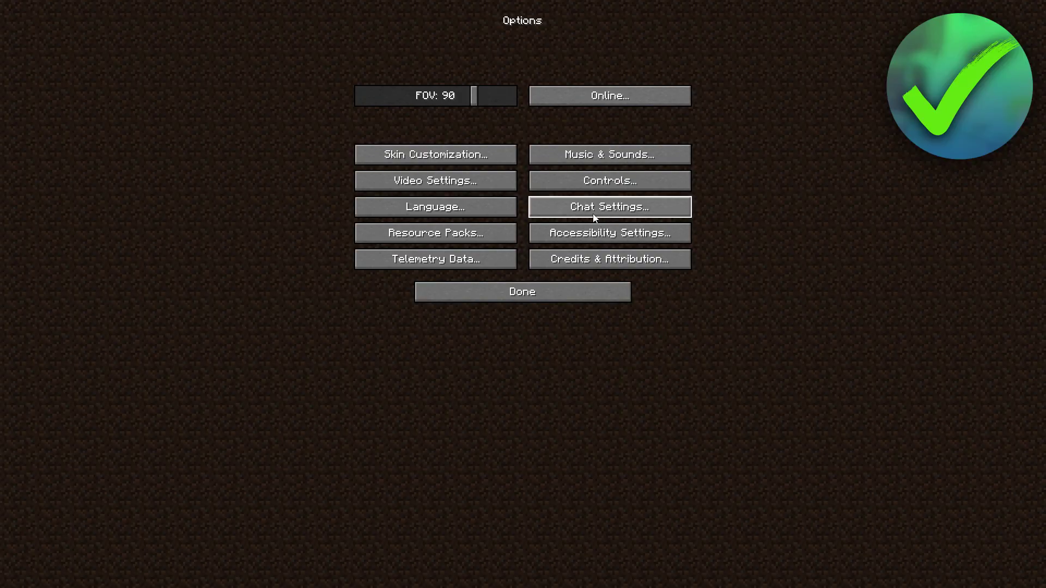
left_click(606, 216)
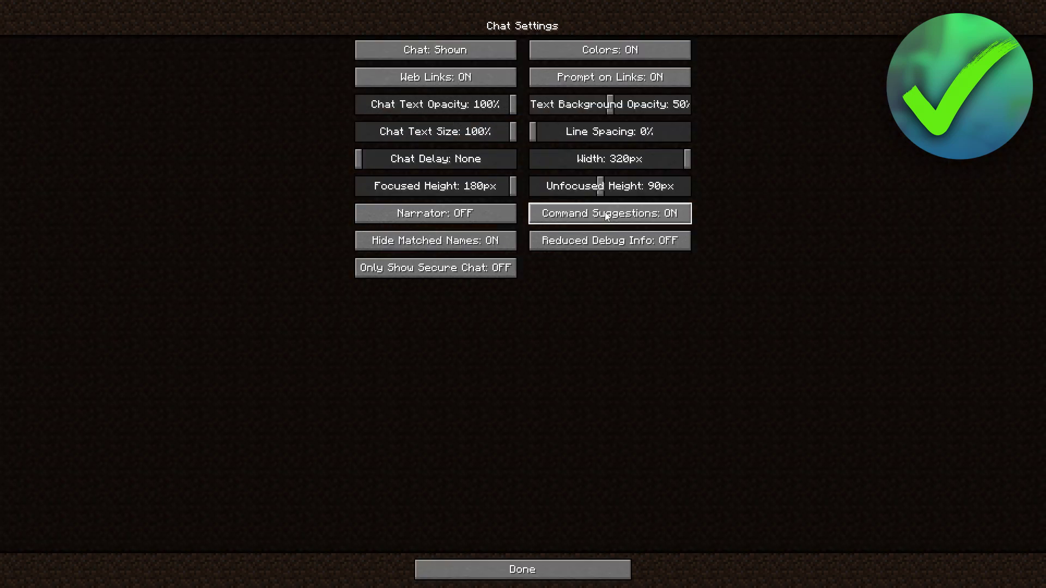
left_click(431, 219)
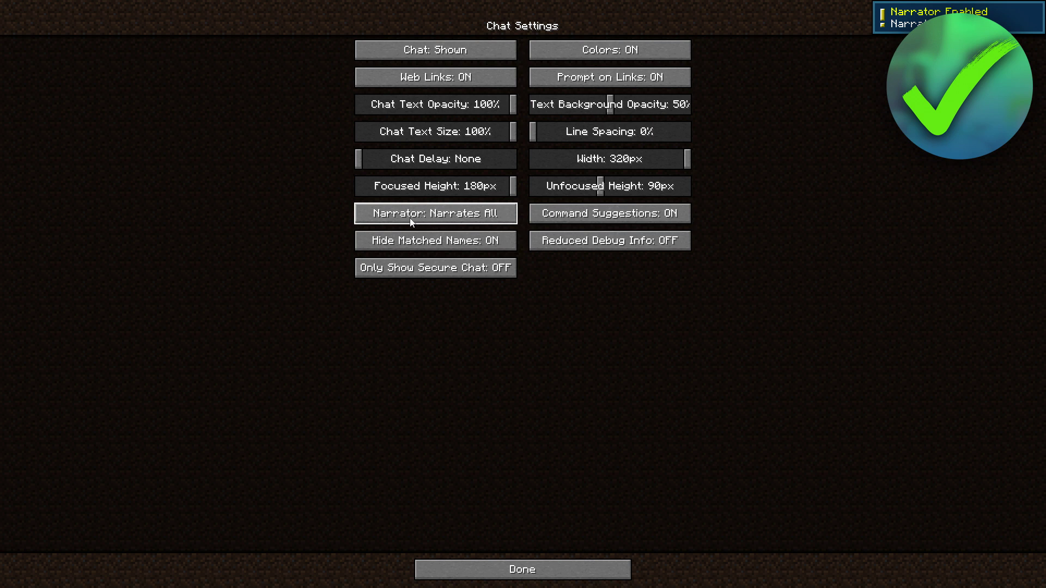
left_click(435, 219)
left_click(453, 220)
left_click(454, 224)
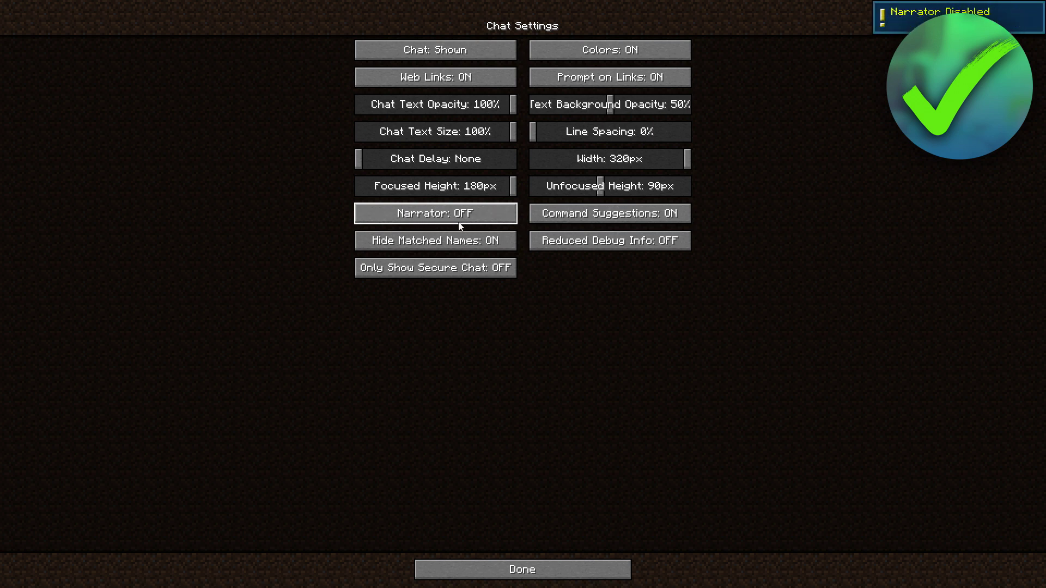